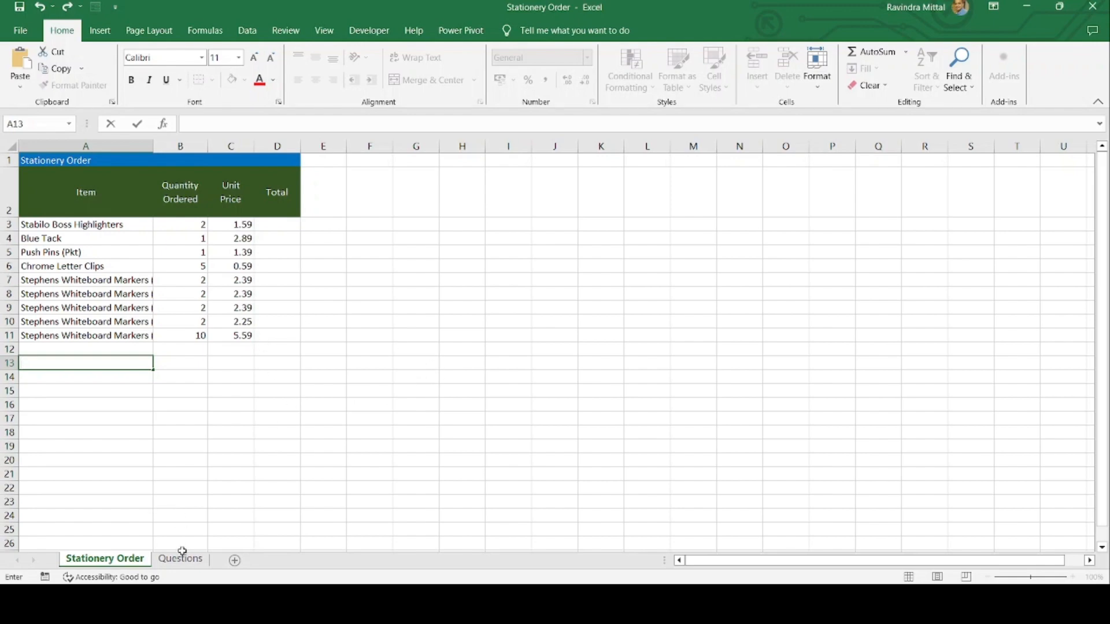
Review the five tasks listed on the Questions sheet and return to the Stationery Order sheet.
{"action": "left_click", "coordinate": [182, 553]}
{"action": "left_click", "coordinate": [178, 166]}
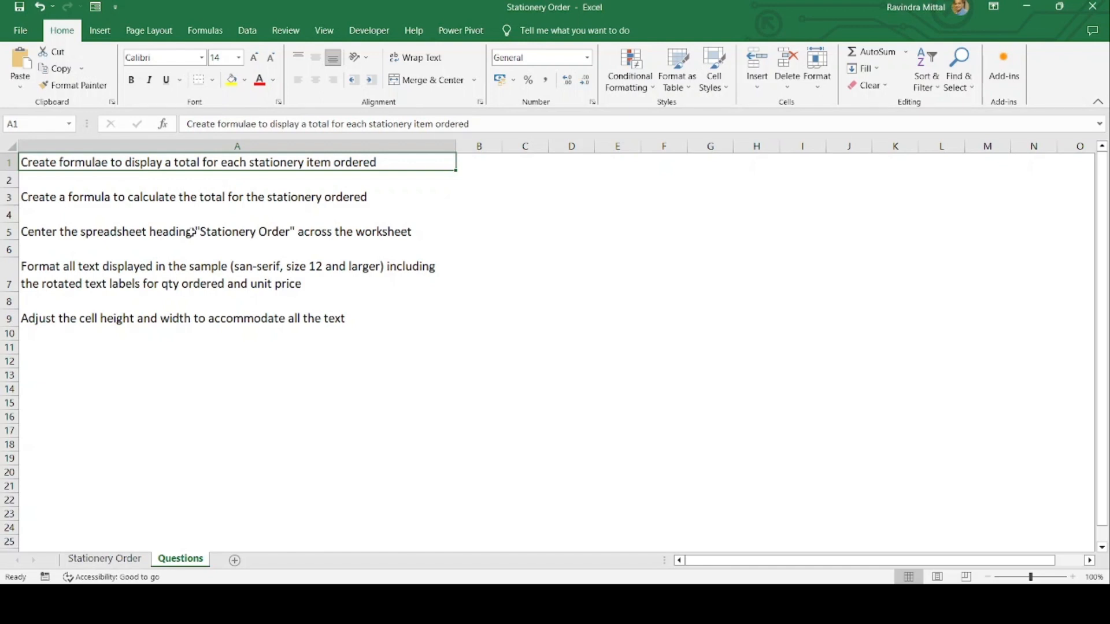
{"action": "left_click", "coordinate": [165, 194]}
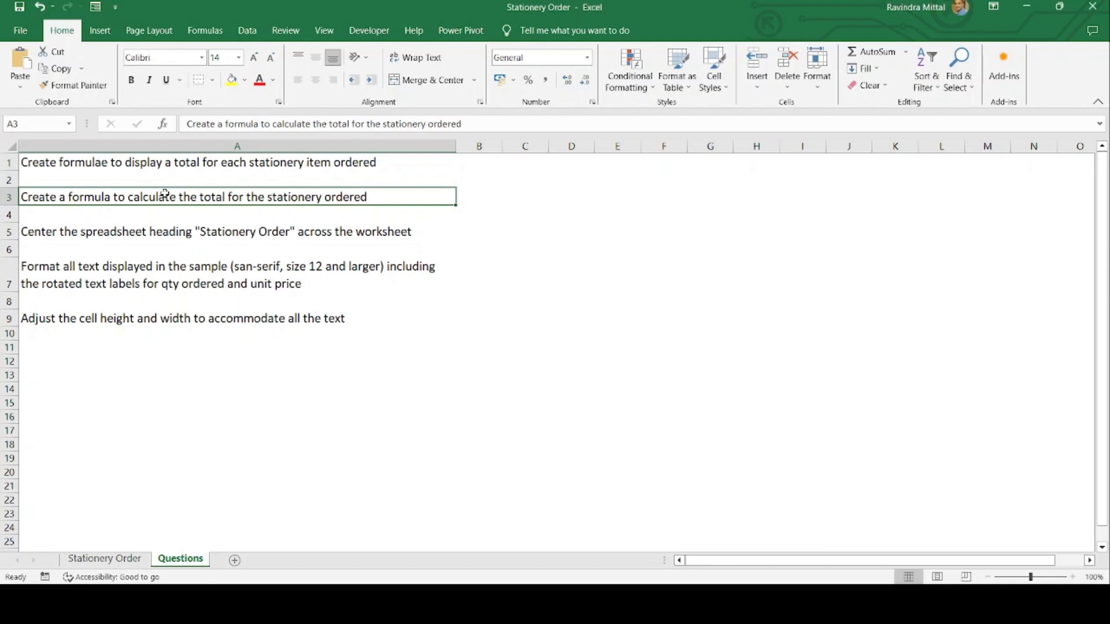
{"action": "left_click", "coordinate": [163, 229]}
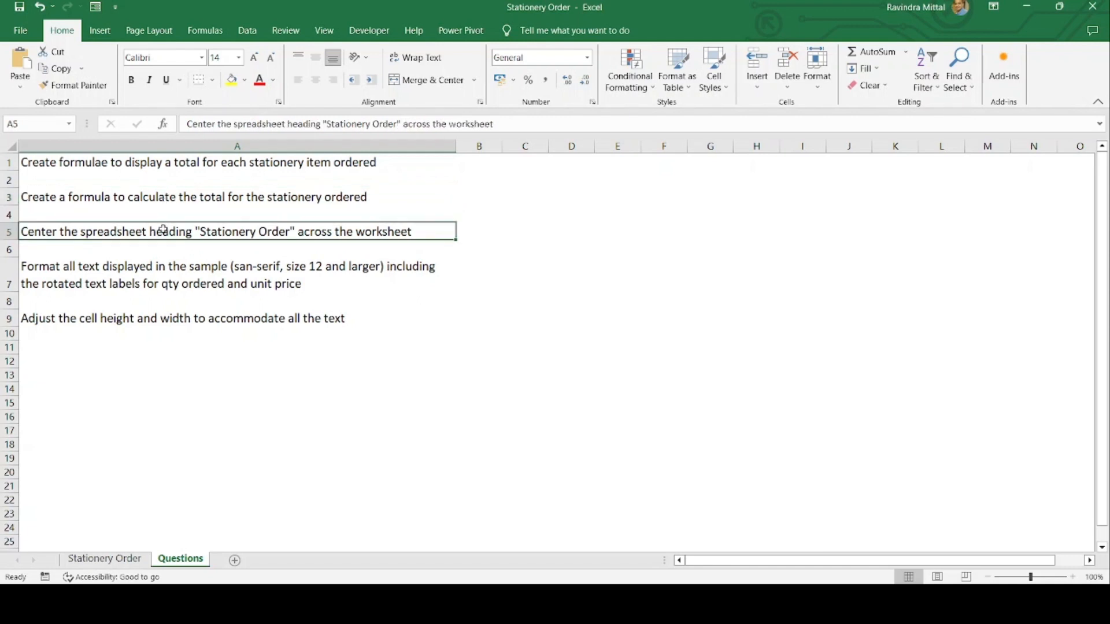
{"action": "left_click", "coordinate": [163, 266]}
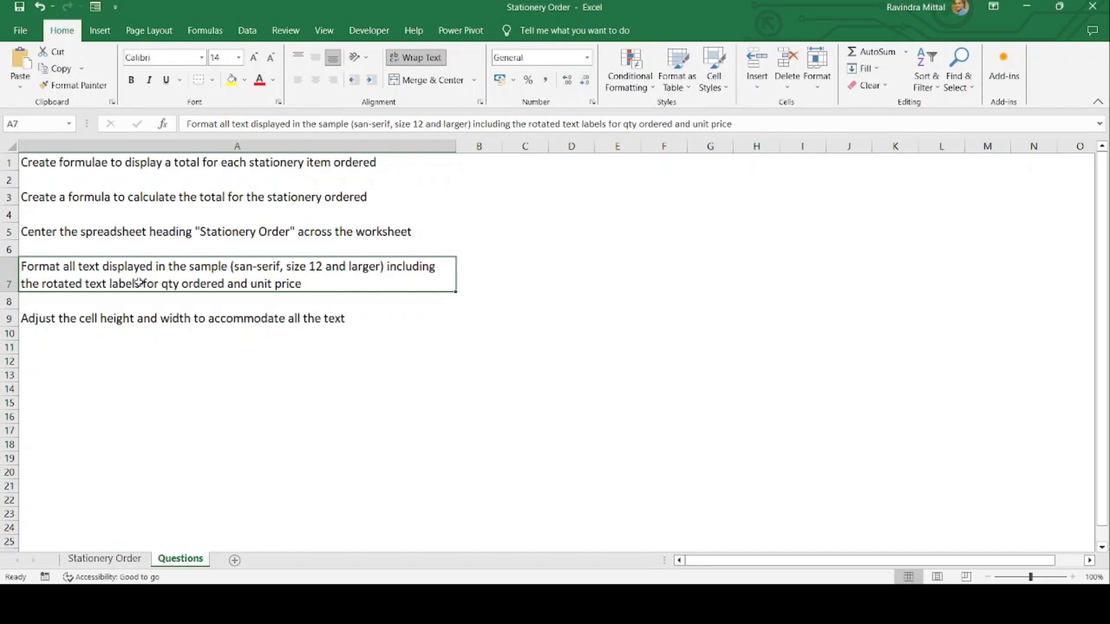
{"action": "left_click", "coordinate": [181, 318]}
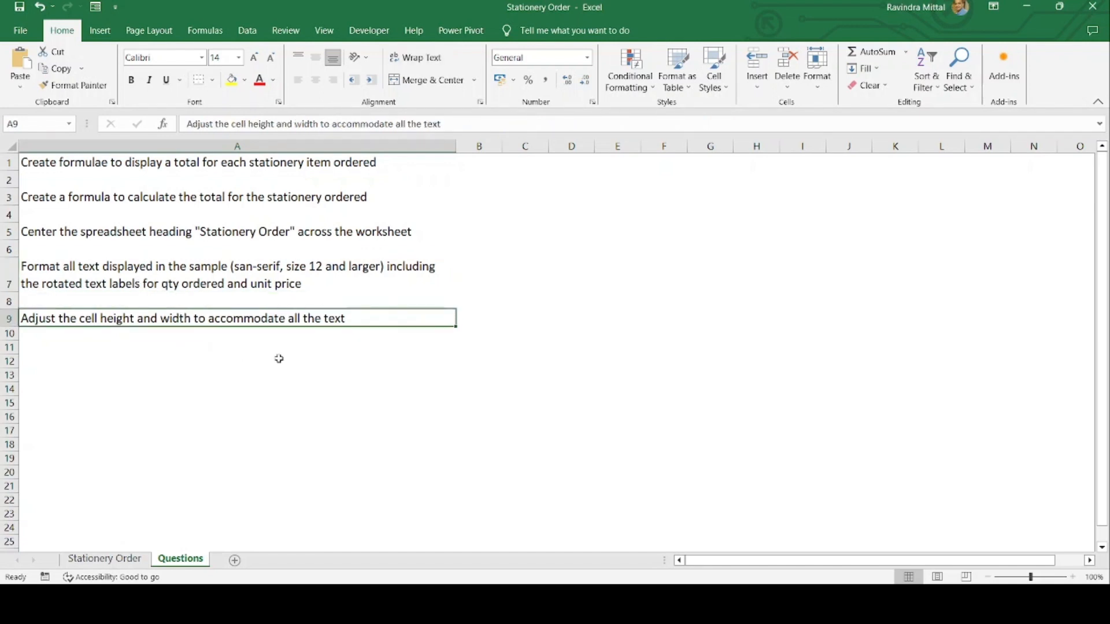
{"action": "left_click", "coordinate": [107, 560]}
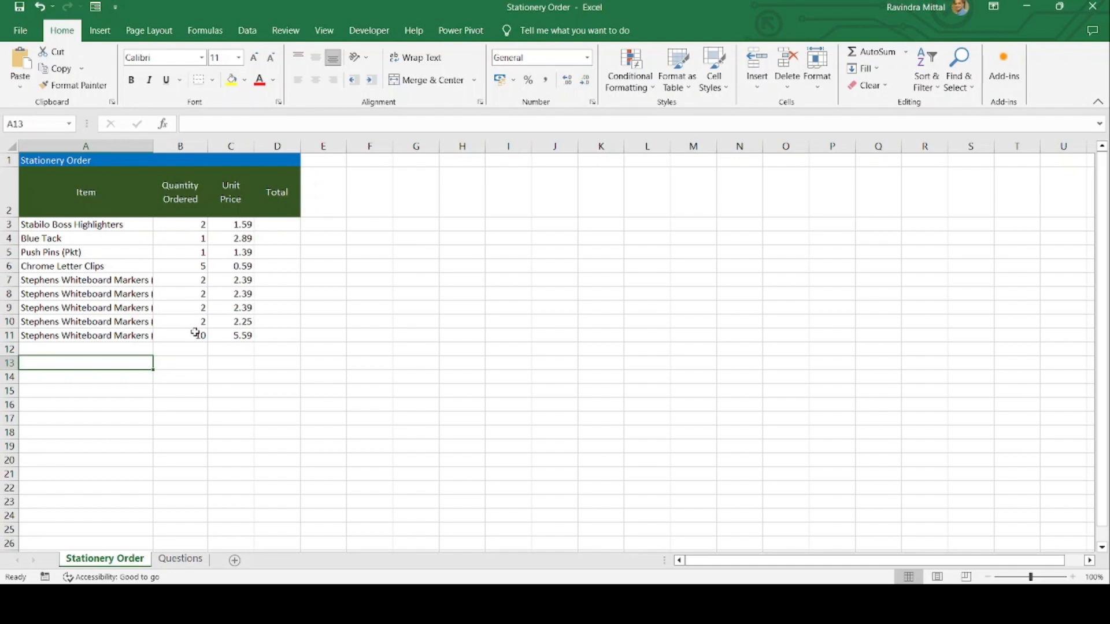
{"action": "left_click", "coordinate": [177, 197]}
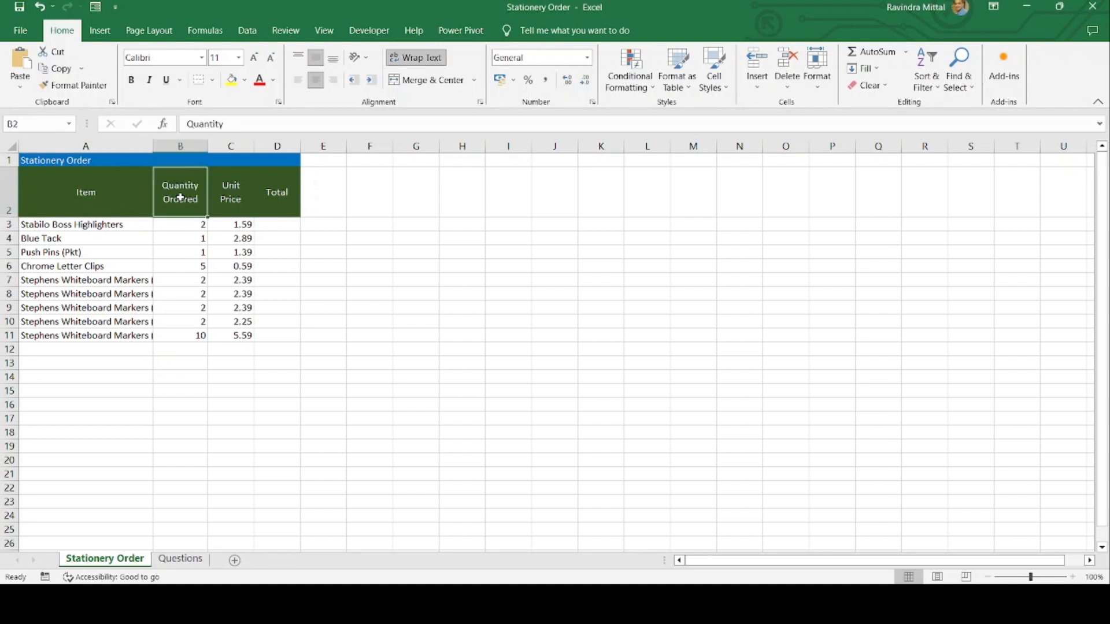
{"action": "left_click", "coordinate": [231, 195]}
{"action": "left_click", "coordinate": [174, 194]}
{"action": "left_click_drag", "start_coordinate": [174, 194], "coordinate": [87, 191]}
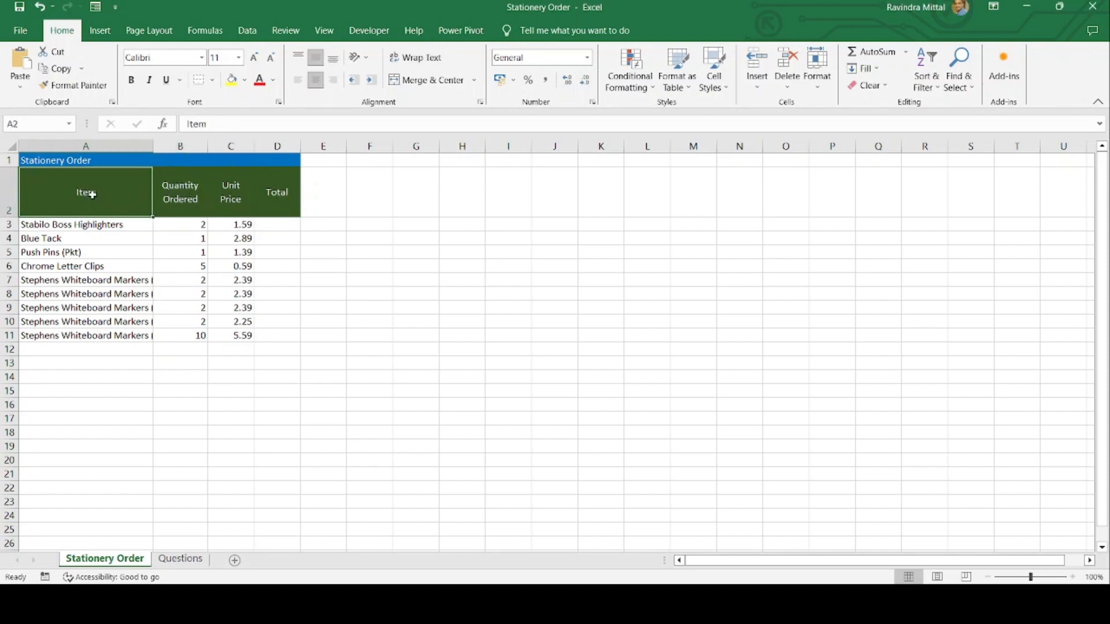
{"action": "left_click", "coordinate": [193, 200]}
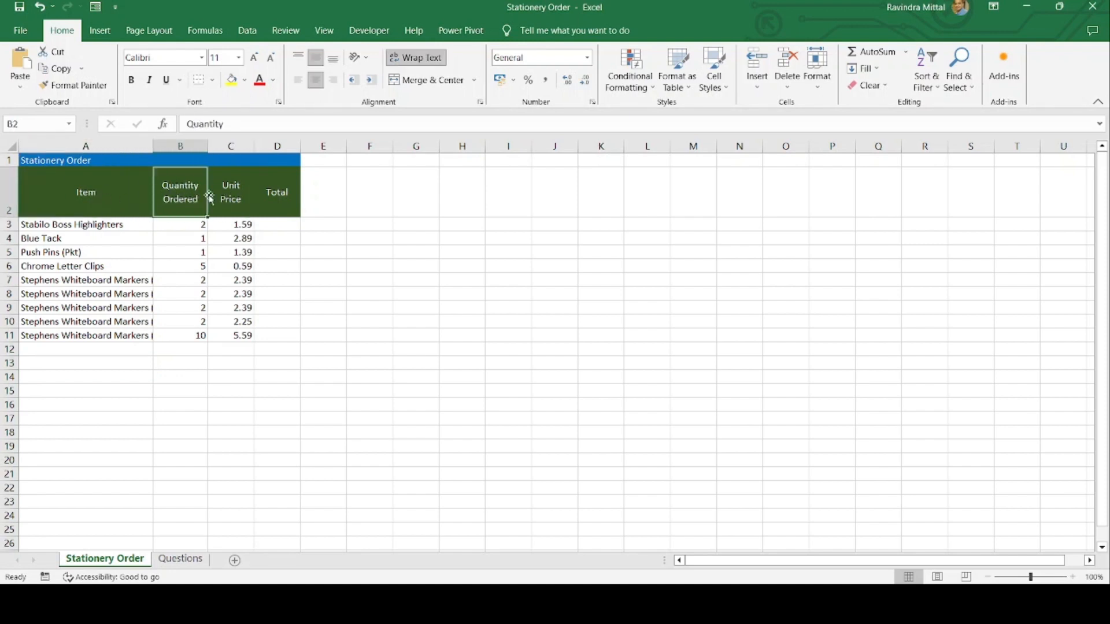
{"action": "left_click", "coordinate": [231, 196]}
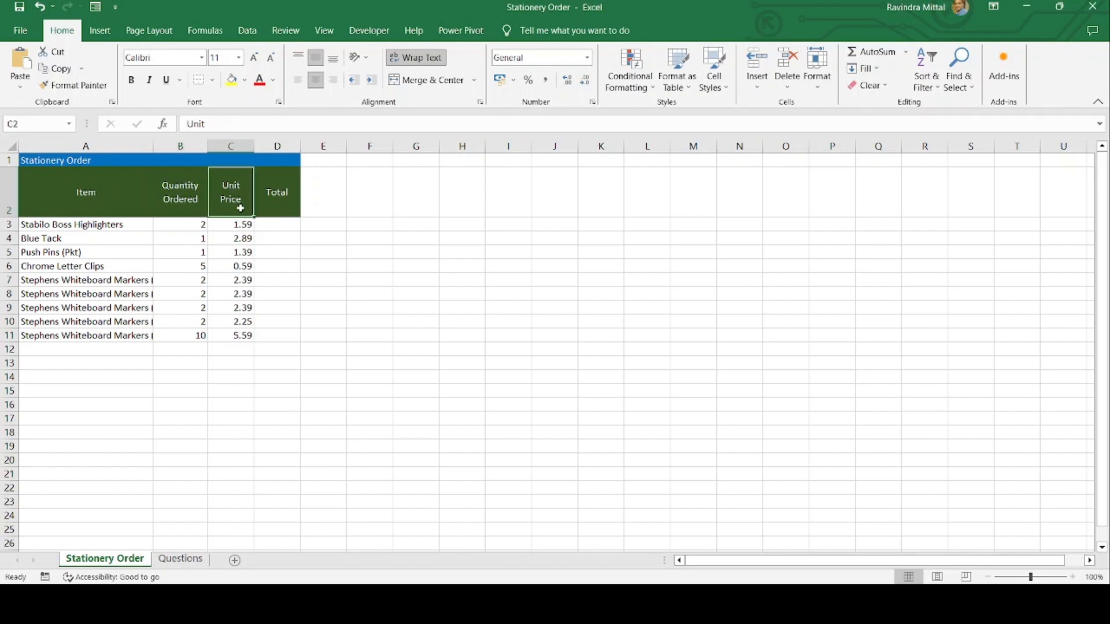
Enter the formula =B3*C3 in cell D3 to calculate the total for Stabilo Boss Highlighters.
{"action": "left_click", "coordinate": [278, 223]}
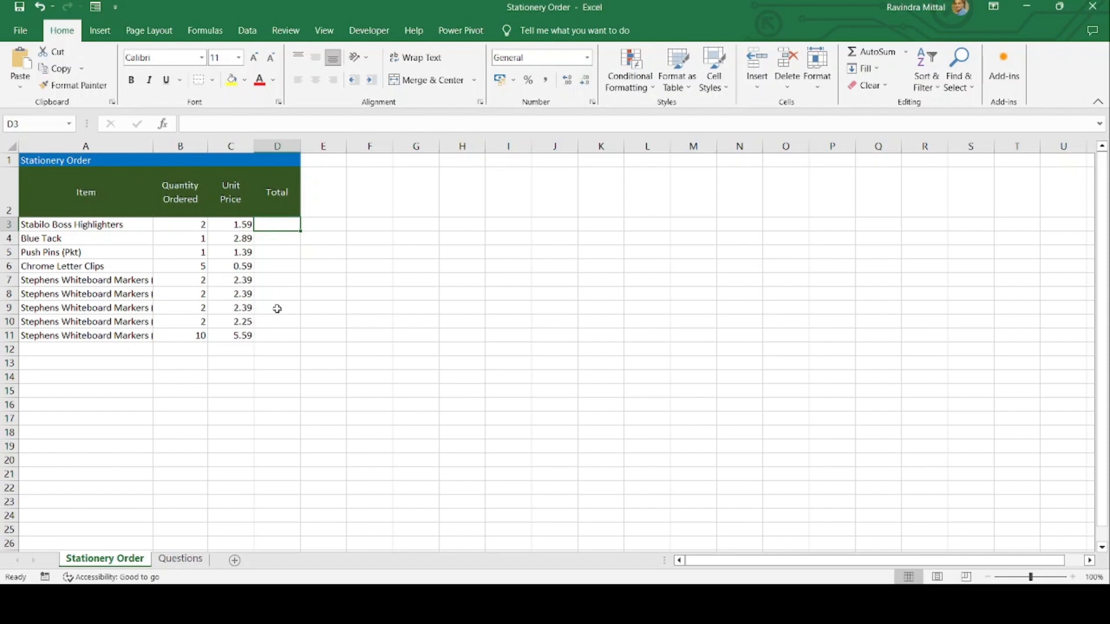
{"action": "type", "text": "="}
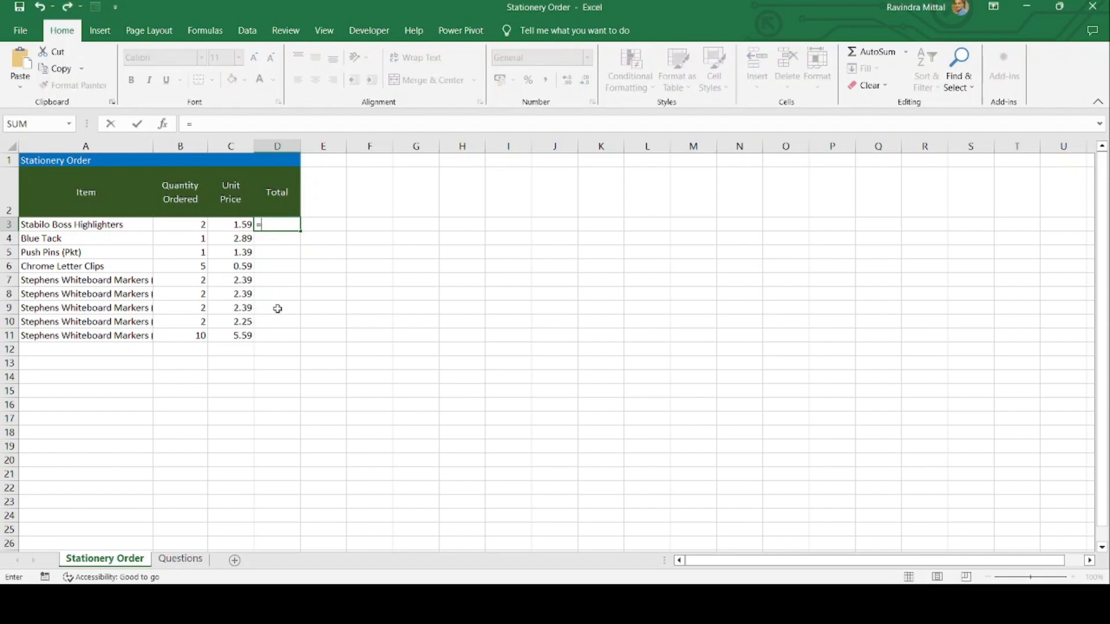
{"action": "left_click", "coordinate": [177, 223]}
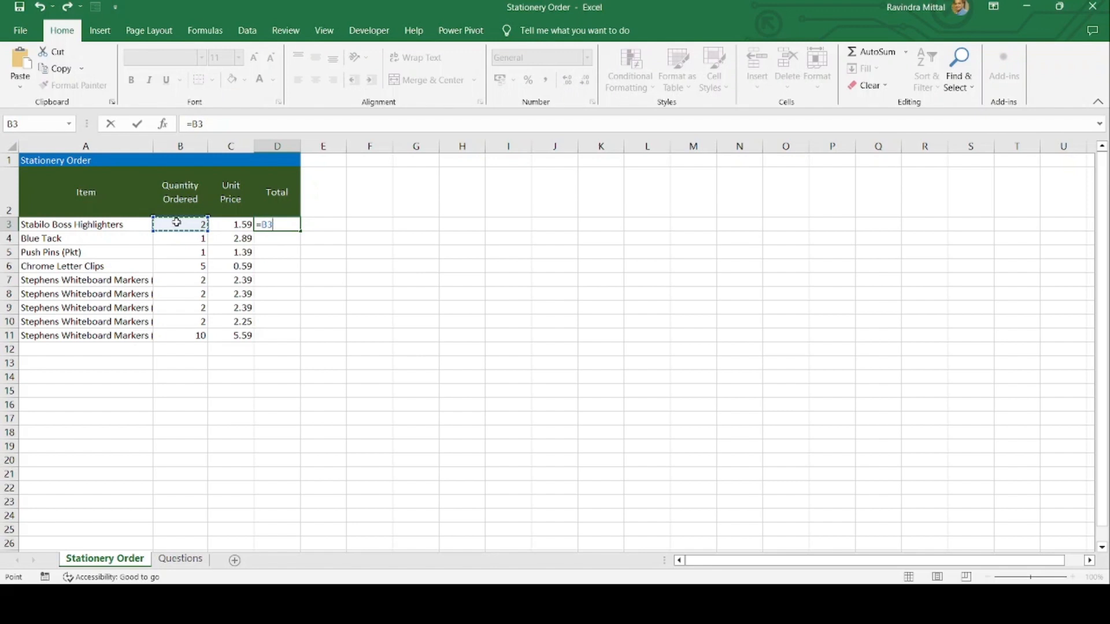
{"action": "type", "text": "*"}
{"action": "left_click", "coordinate": [235, 224]}
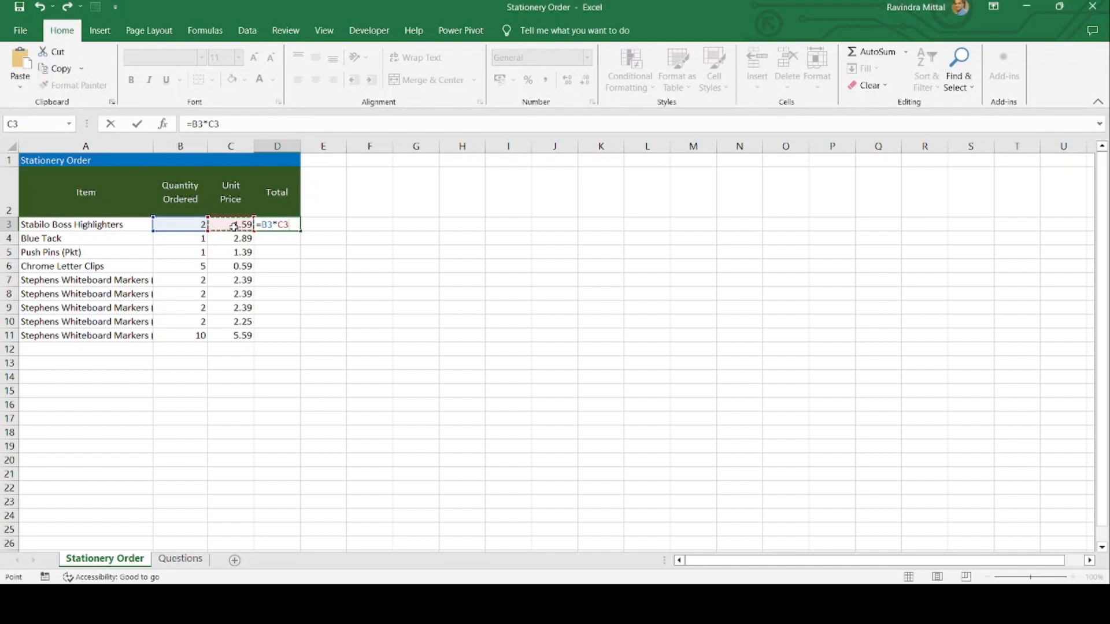
{"action": "key", "text": "Return"}
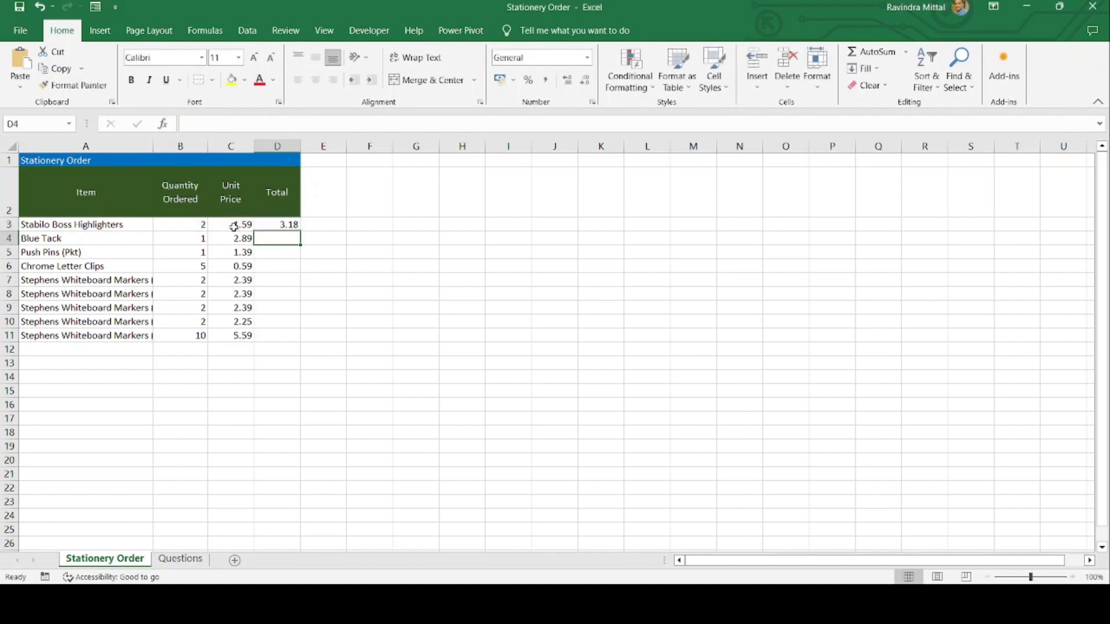
Fill the total formula from D3 down through D11 for all remaining stationery items.
{"action": "left_click", "coordinate": [289, 224]}
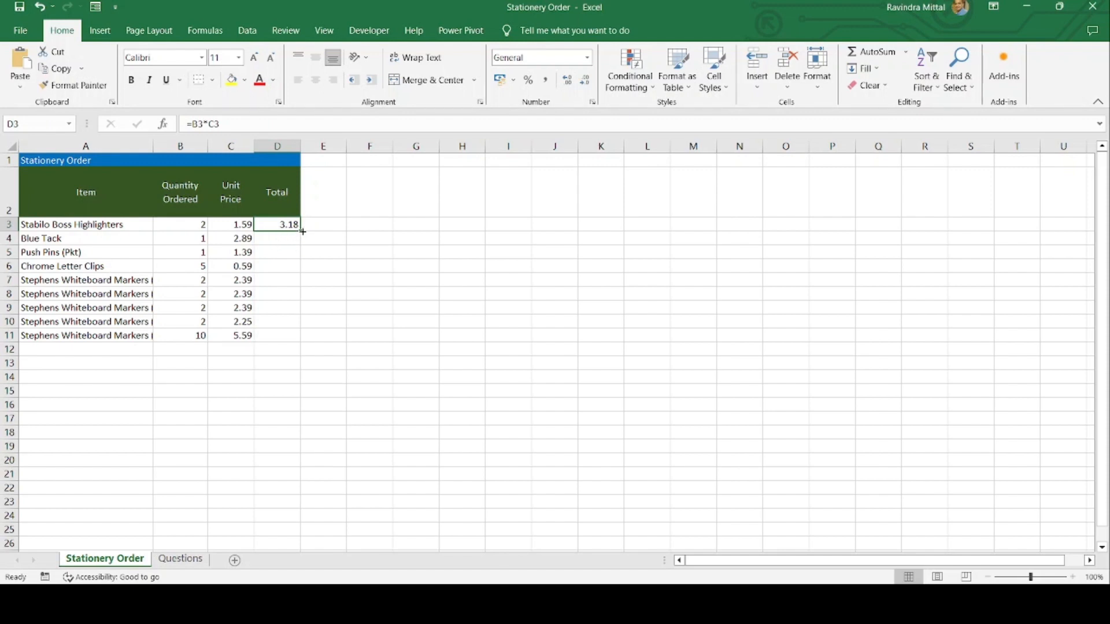
{"action": "left_click_drag", "start_coordinate": [303, 232], "coordinate": [296, 338]}
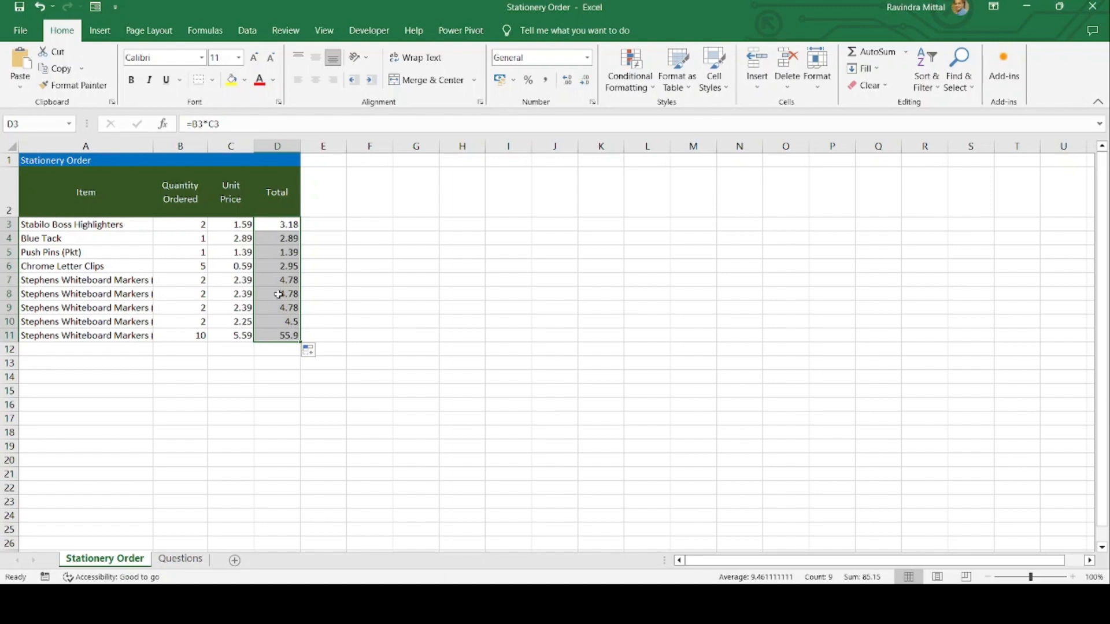
{"action": "left_click", "coordinate": [238, 352]}
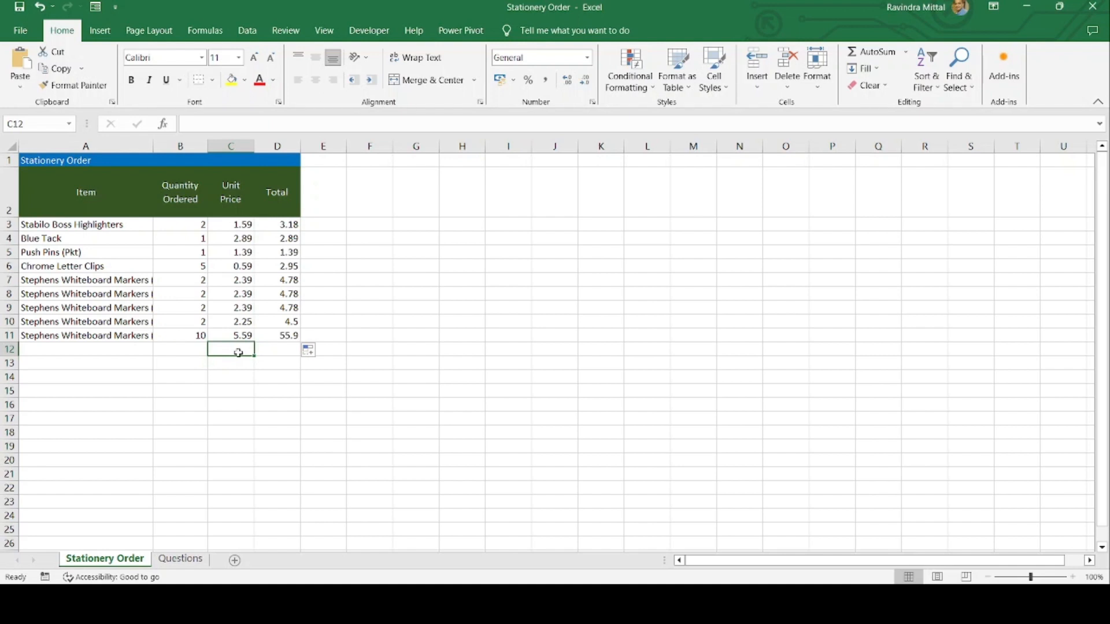
Enter the label "Order Total" in cell A13 below the item list.
{"action": "left_click", "coordinate": [95, 369]}
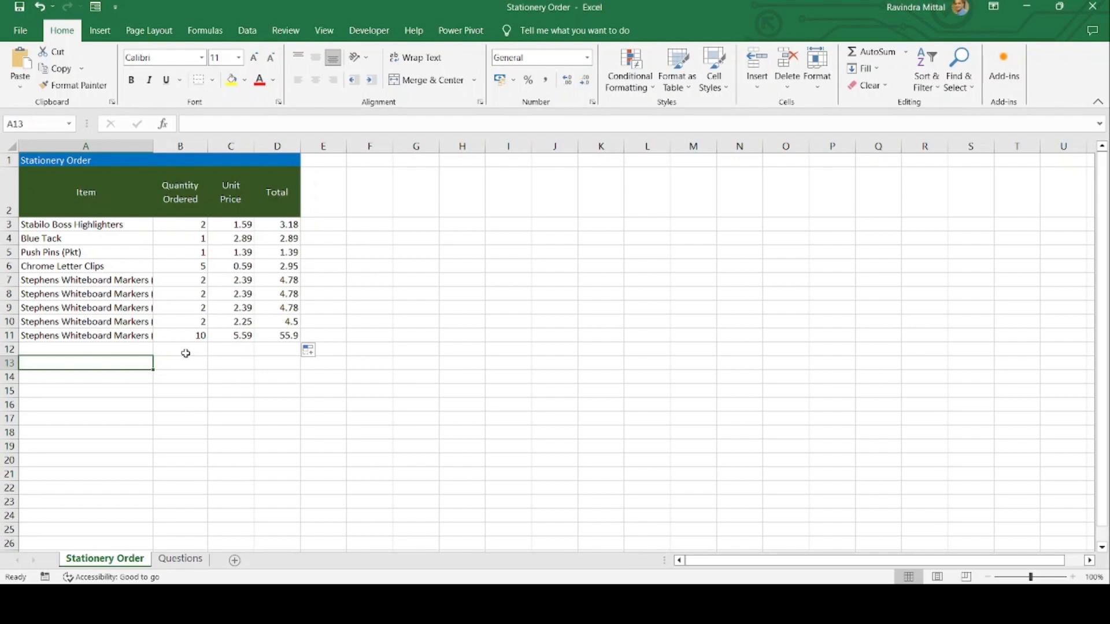
{"action": "type", "text": "O"}
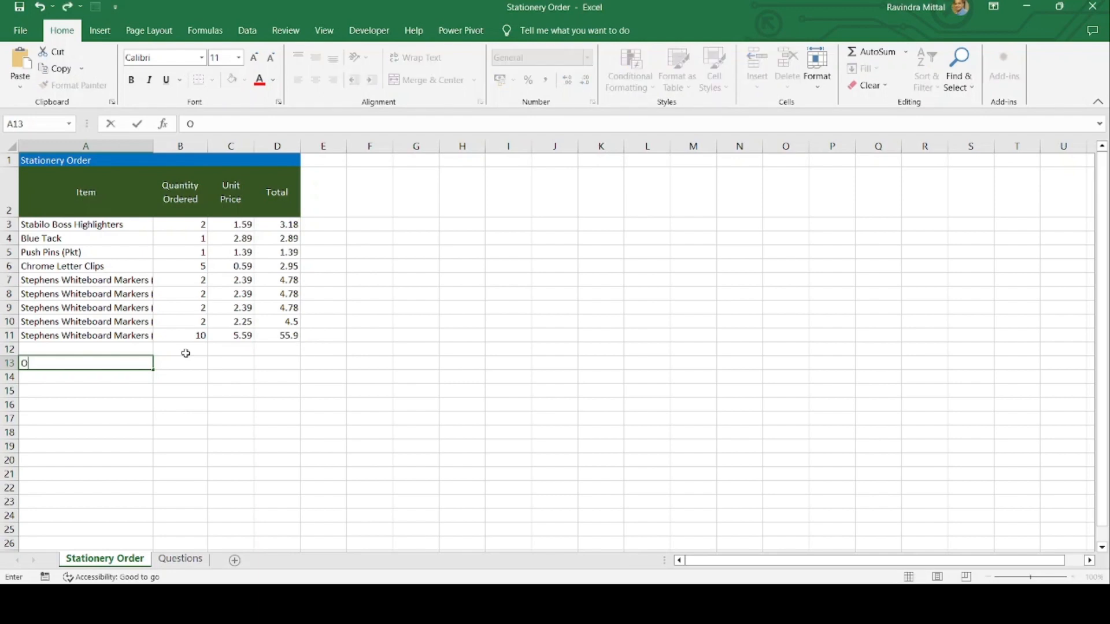
{"action": "type", "text": "rder Total"}
{"action": "left_click", "coordinate": [273, 363]}
{"action": "left_click", "coordinate": [190, 363]}
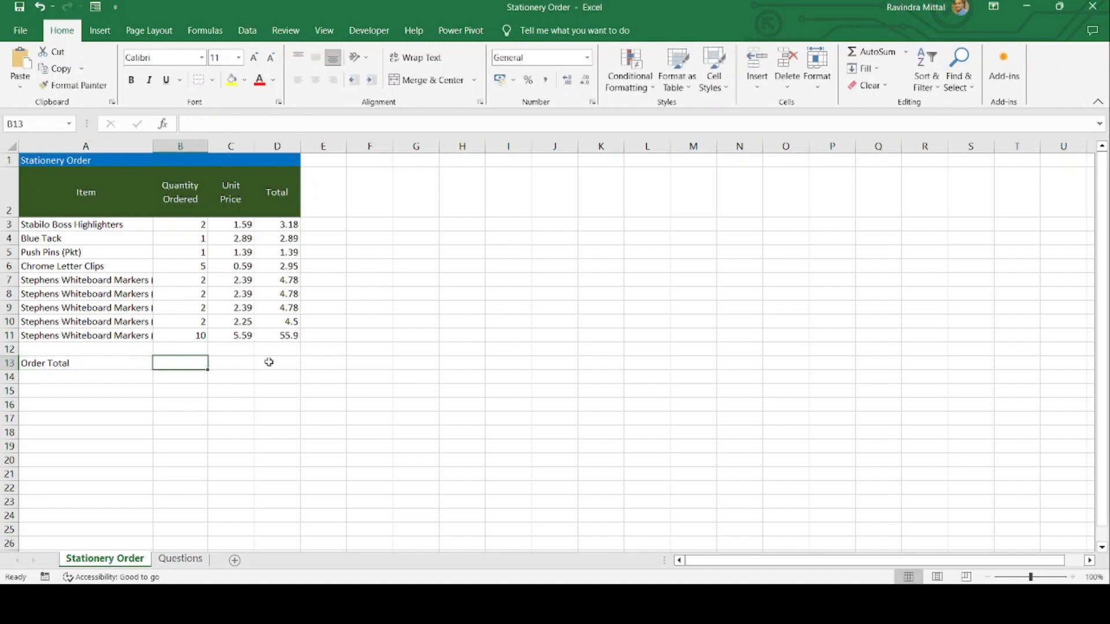
{"action": "left_click", "coordinate": [269, 362]}
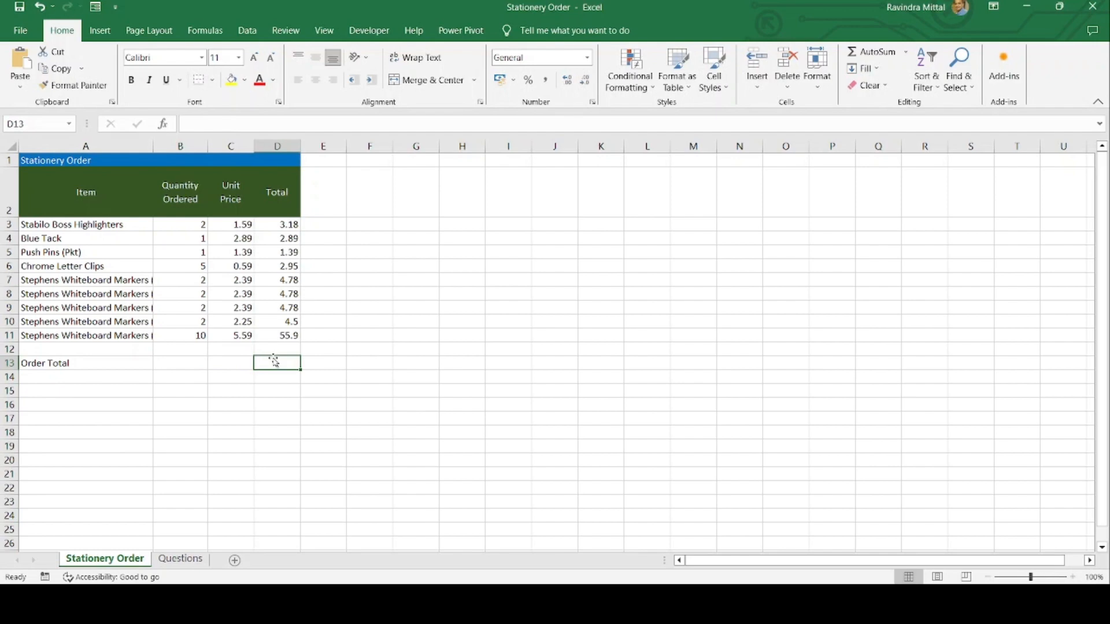
Enter a SUM formula in cell B13 that adds the item totals in D3:D11.
{"action": "left_click", "coordinate": [183, 363]}
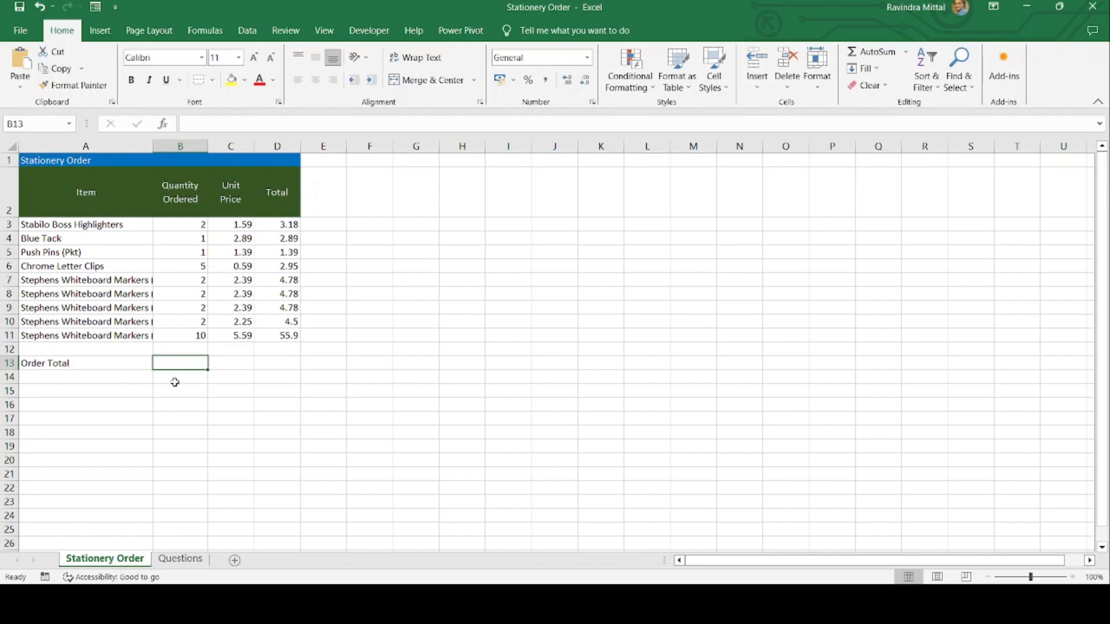
{"action": "type", "text": "=SUM("}
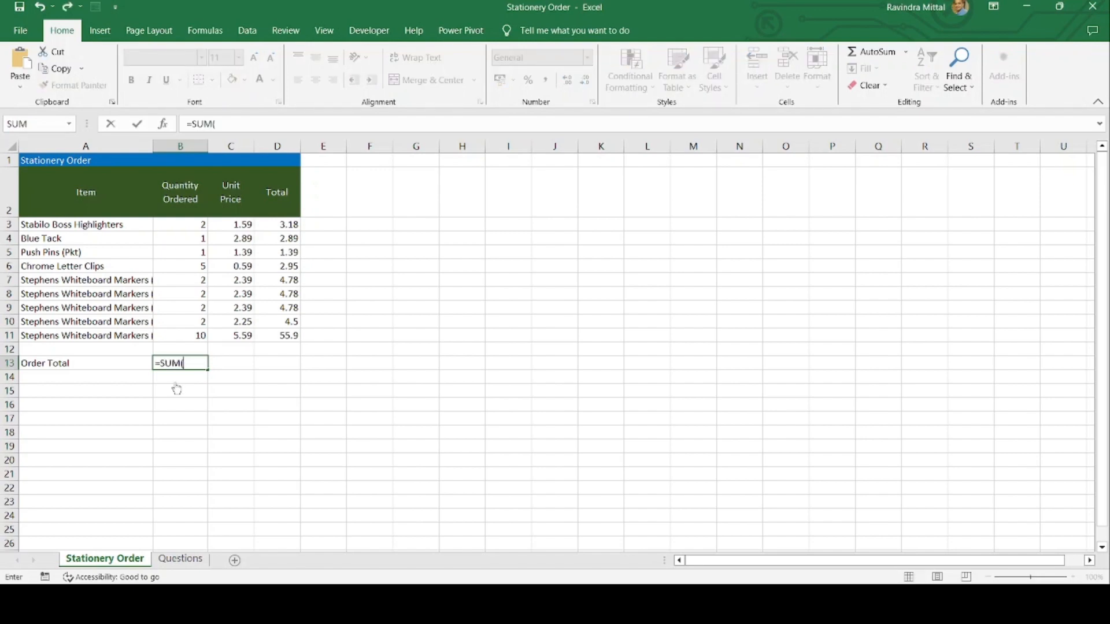
{"action": "left_click_drag", "start_coordinate": [287, 224], "coordinate": [282, 337]}
{"action": "key", "text": "Return"}
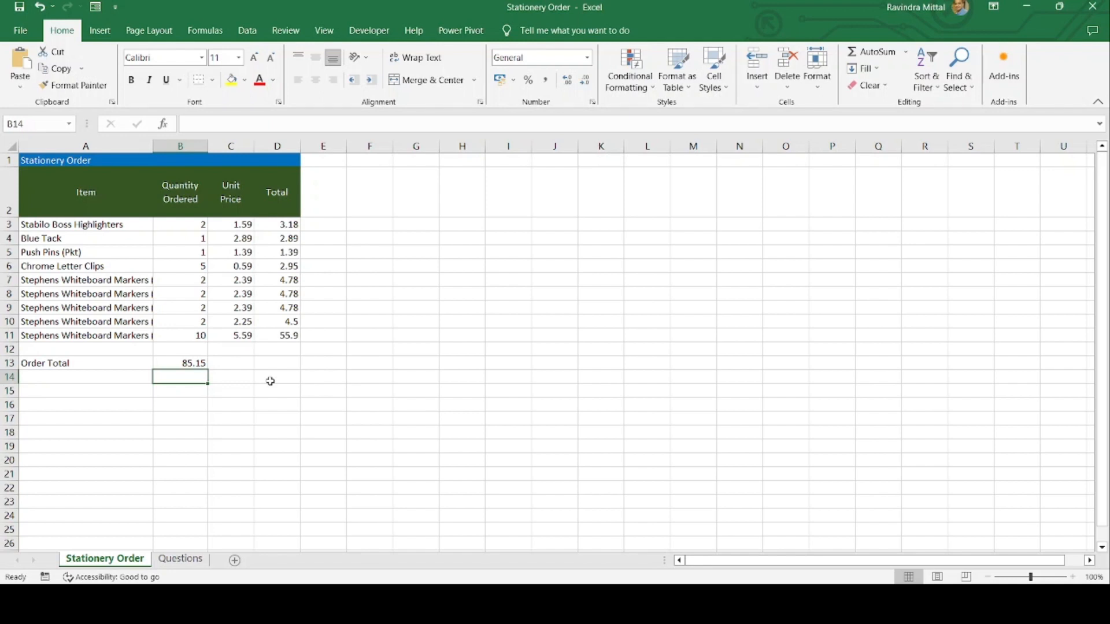
Merge and center the "Stationery Order" heading across cells A1:D1.
{"action": "left_click", "coordinate": [60, 159]}
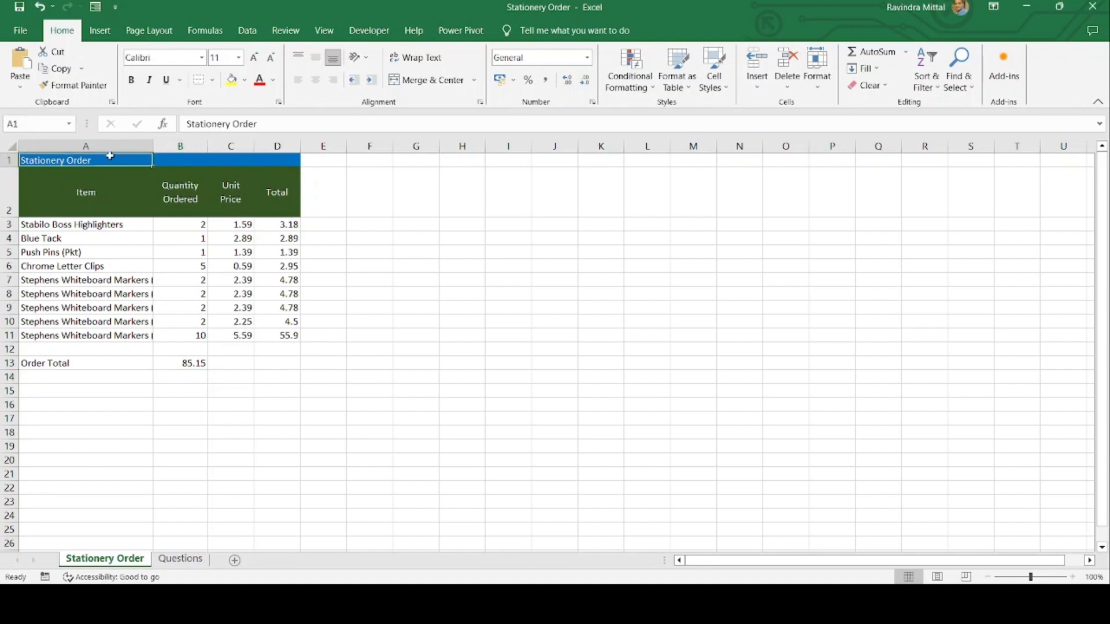
{"action": "left_click_drag", "start_coordinate": [109, 156], "coordinate": [258, 156]}
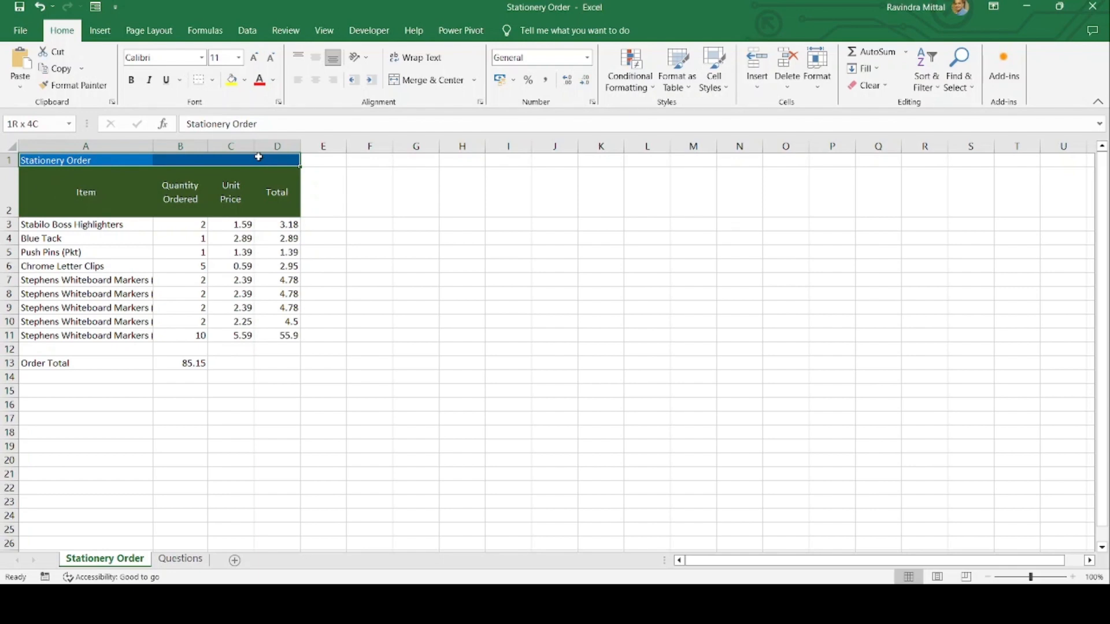
{"action": "left_click_drag", "start_coordinate": [259, 157], "coordinate": [258, 156]}
{"action": "left_click", "coordinate": [434, 83]}
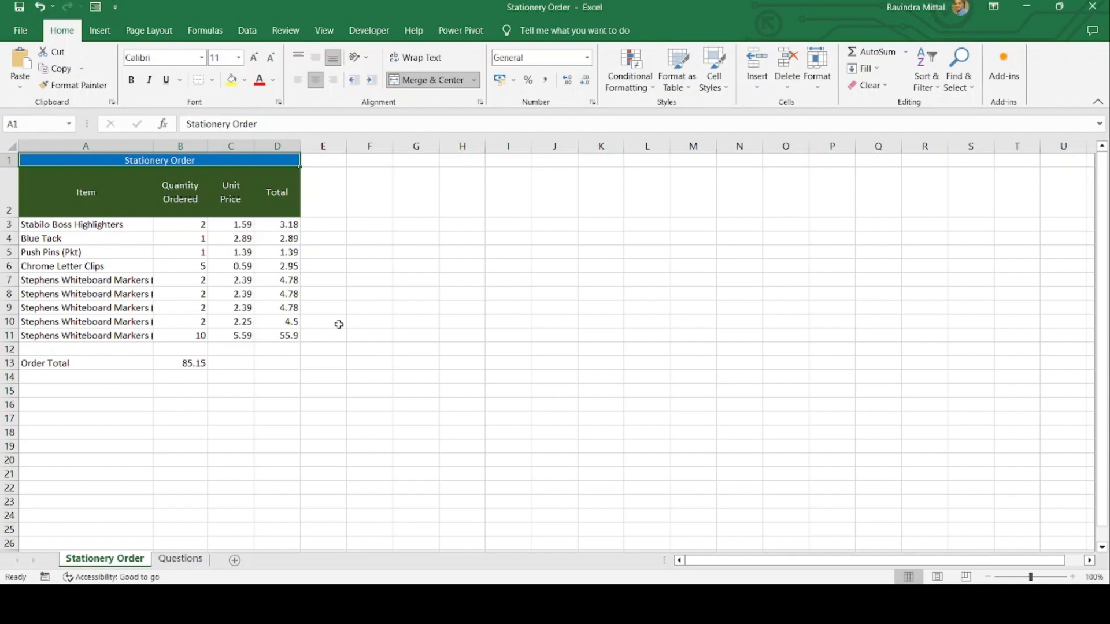
{"action": "left_click", "coordinate": [236, 448]}
Check the text formatting task in A7 of the Questions sheet and return to the Stationery Order sheet.
{"action": "left_click", "coordinate": [180, 559]}
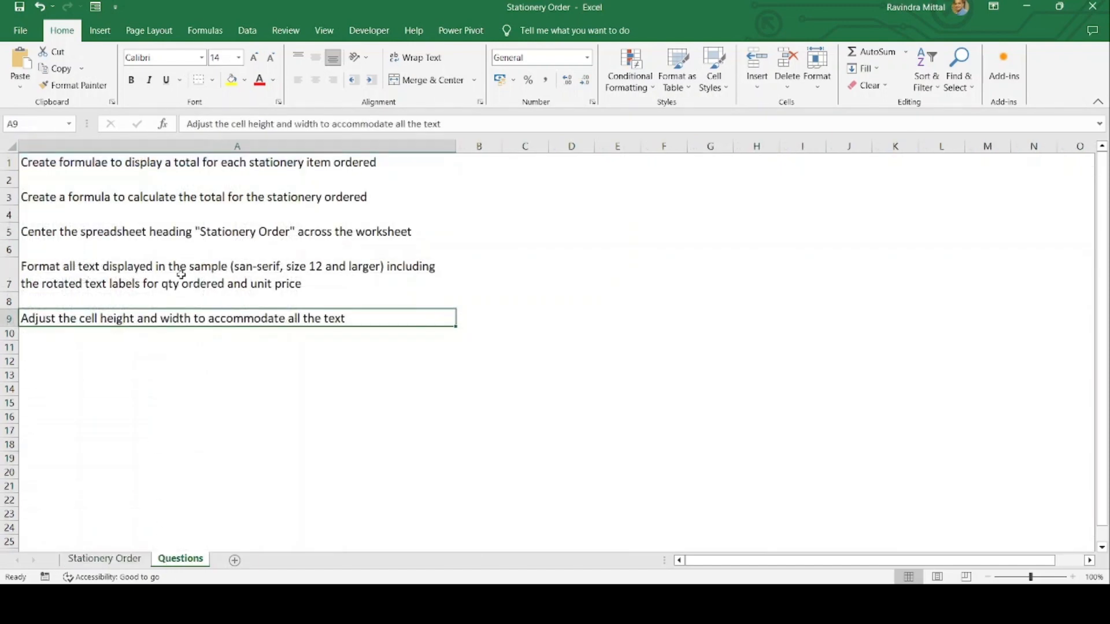
{"action": "left_click", "coordinate": [255, 262]}
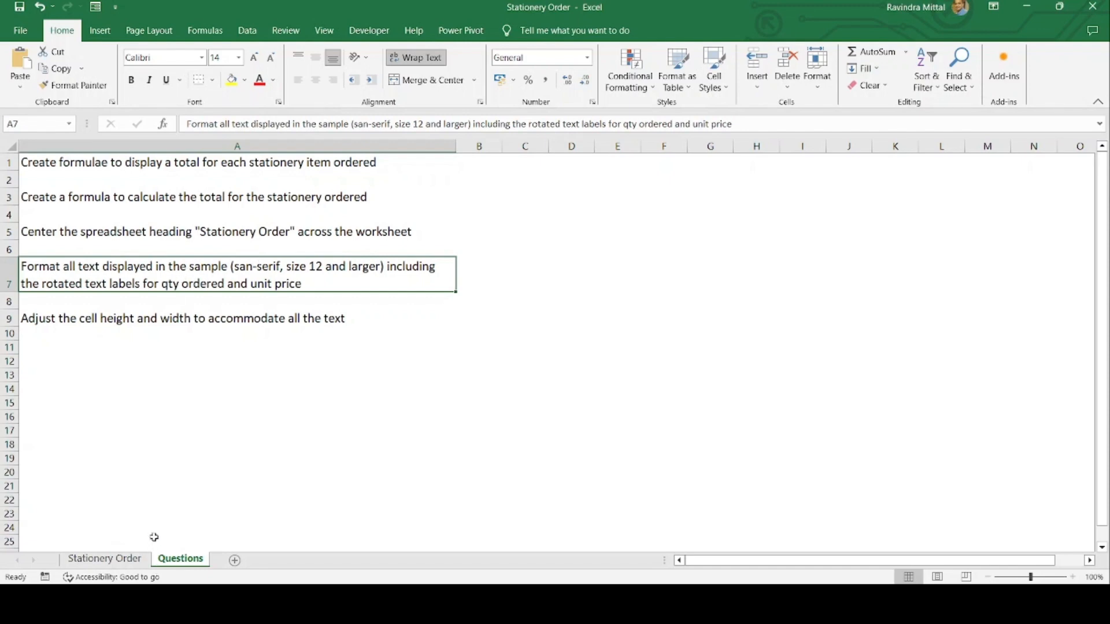
{"action": "left_click", "coordinate": [105, 559]}
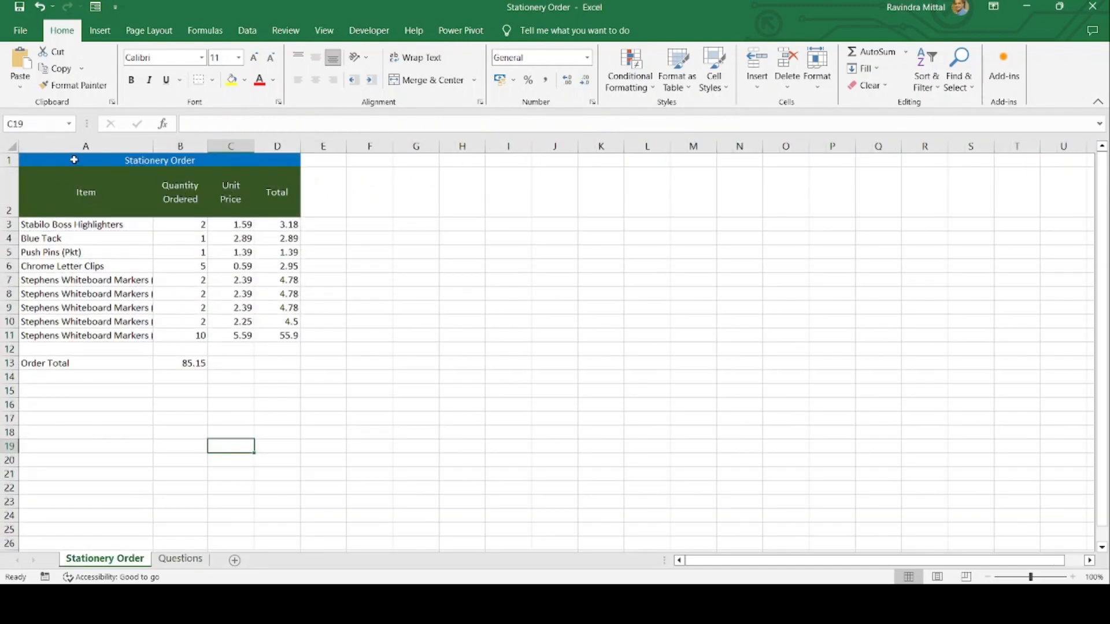
Change the font of the heading, column headers and item labels (A1:D2 and A3:A13) to SansSerif.
{"action": "left_click_drag", "start_coordinate": [126, 161], "coordinate": [222, 185]}
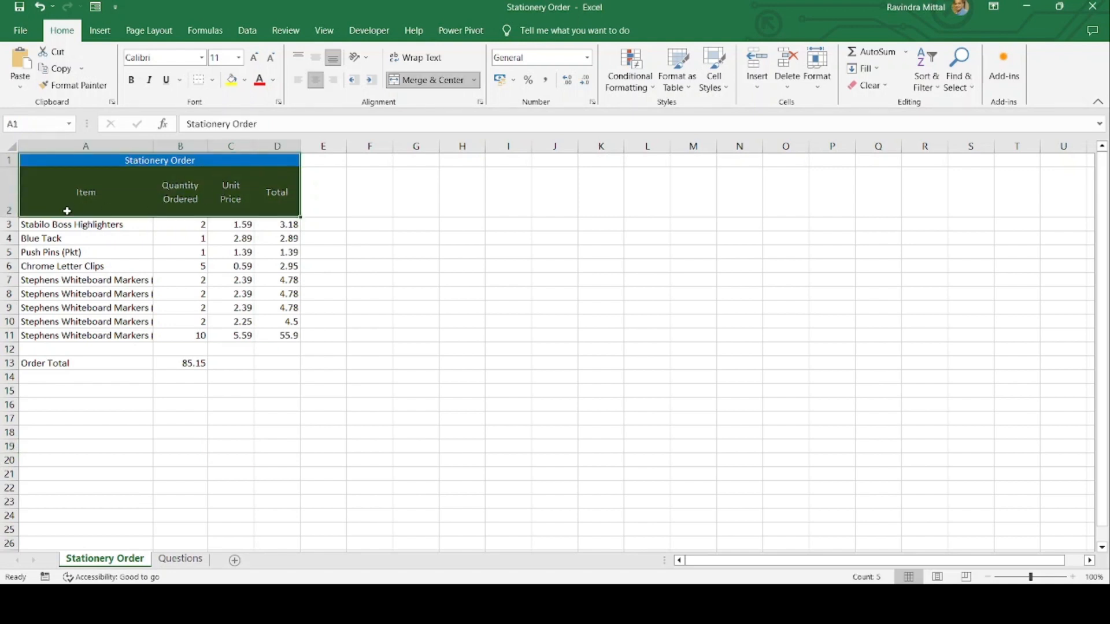
{"action": "left_click_drag", "start_coordinate": [85, 224], "coordinate": [82, 363]}
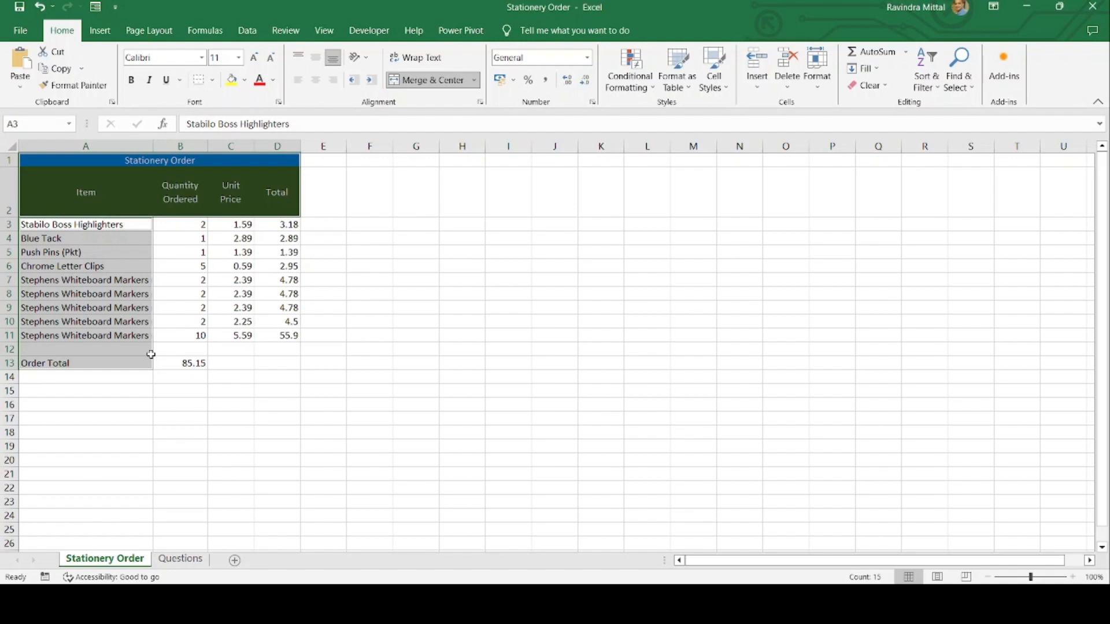
{"action": "left_click", "coordinate": [202, 58]}
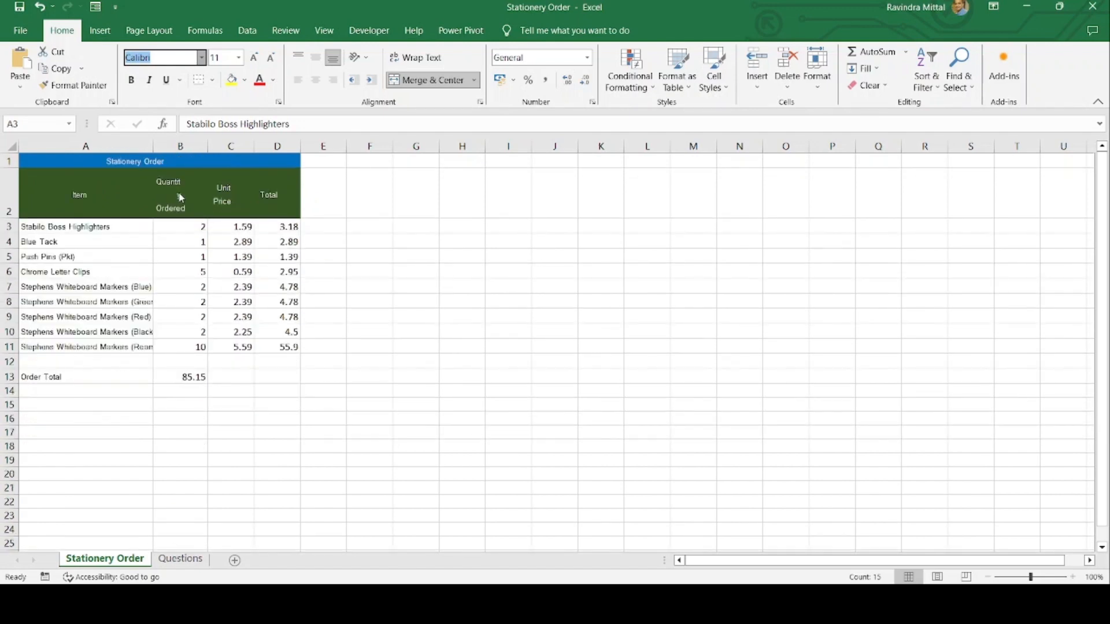
{"action": "left_click", "coordinate": [188, 155]}
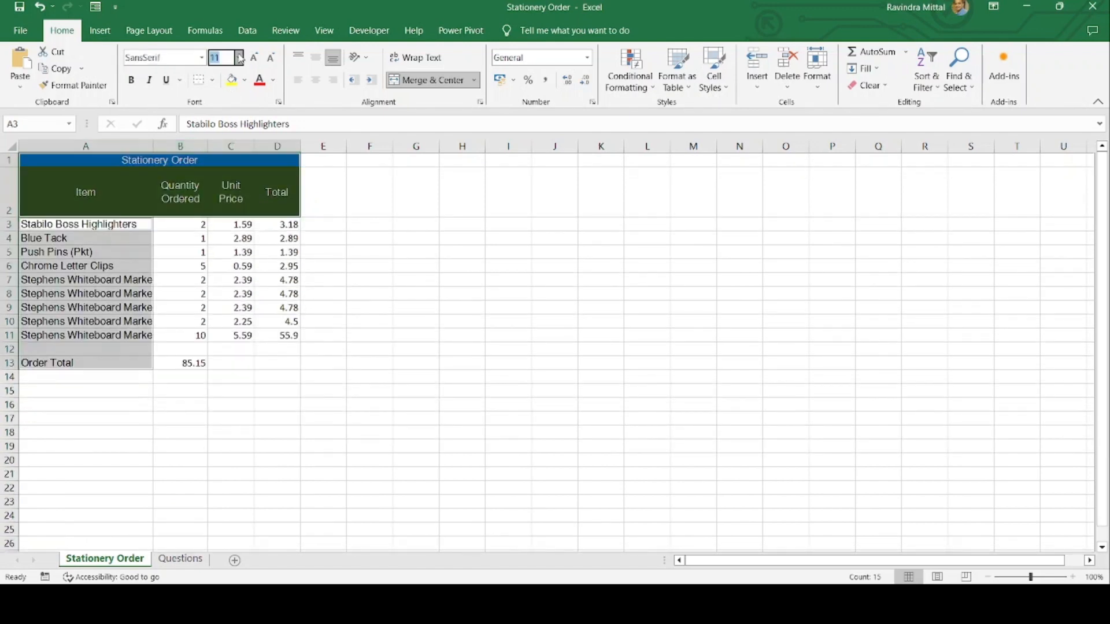
Set the font size of the selected heading, column headers and item labels (A1:D2 and A3:A13) to 12.
{"action": "type", "text": "12"}
{"action": "key", "text": "Return"}
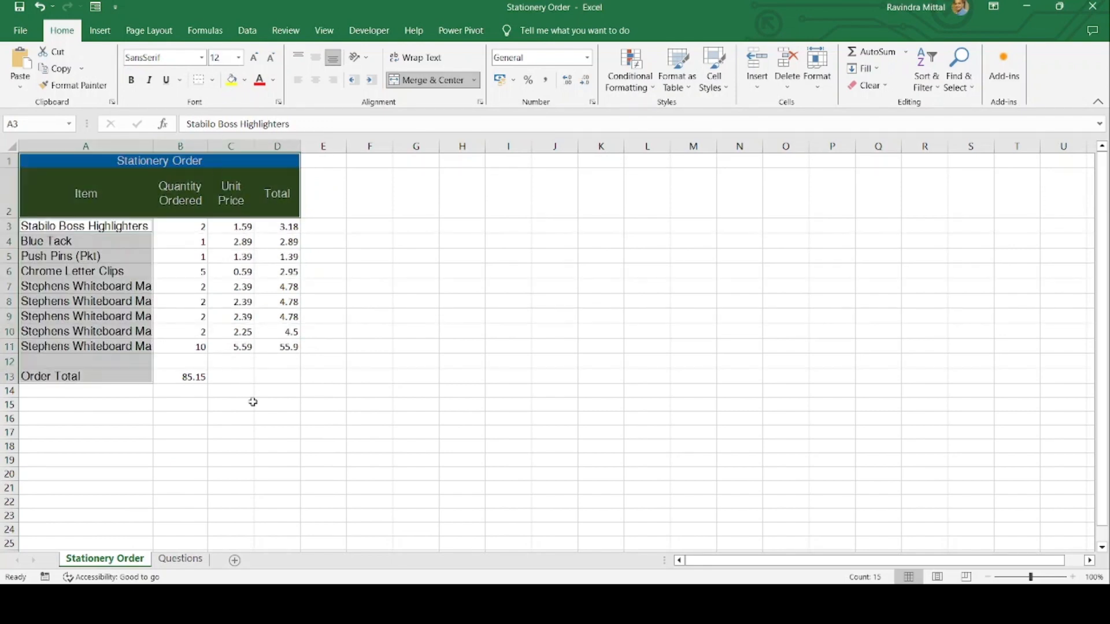
{"action": "left_click", "coordinate": [279, 378]}
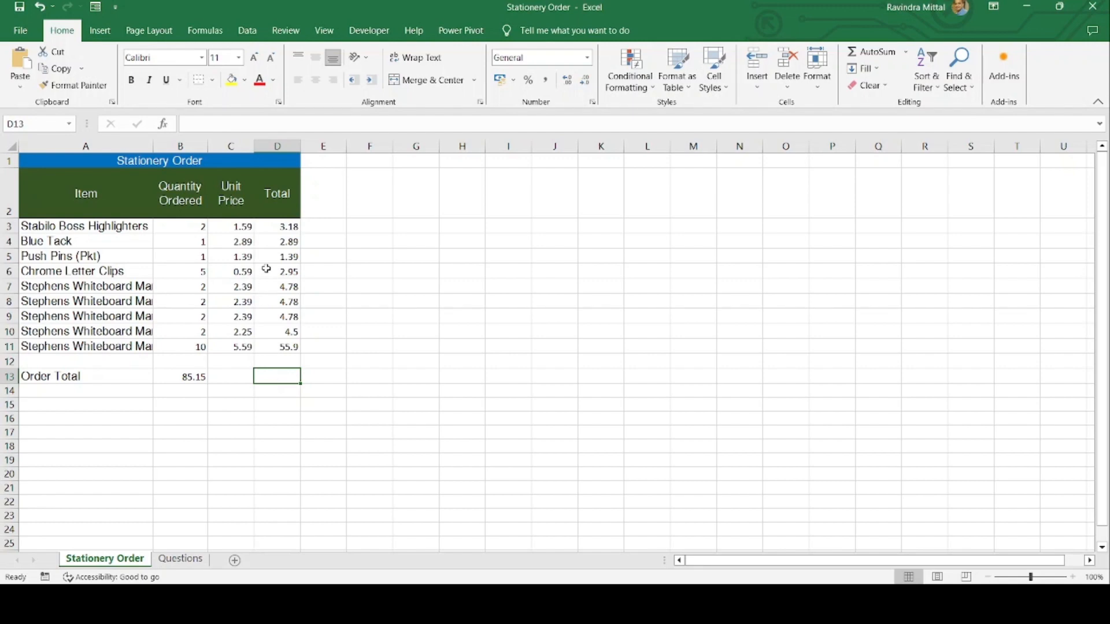
Apply the dollar accounting number format to the item totals in D3:D11 and the order total in B13.
{"action": "left_click_drag", "start_coordinate": [275, 226], "coordinate": [278, 347]}
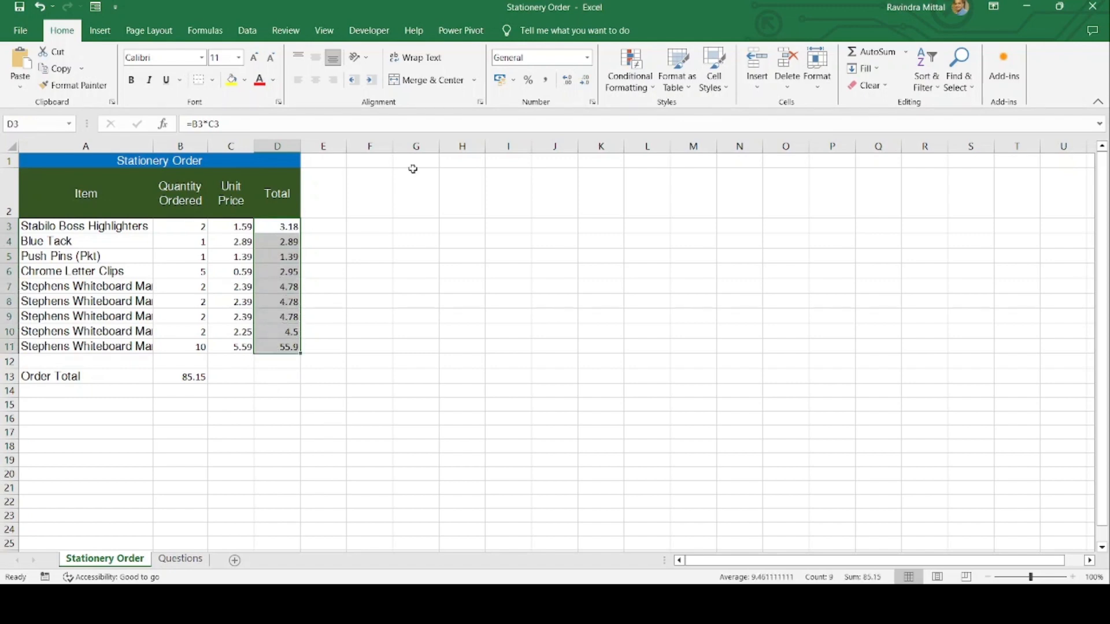
{"action": "left_click", "coordinate": [516, 82]}
{"action": "left_click", "coordinate": [179, 374]}
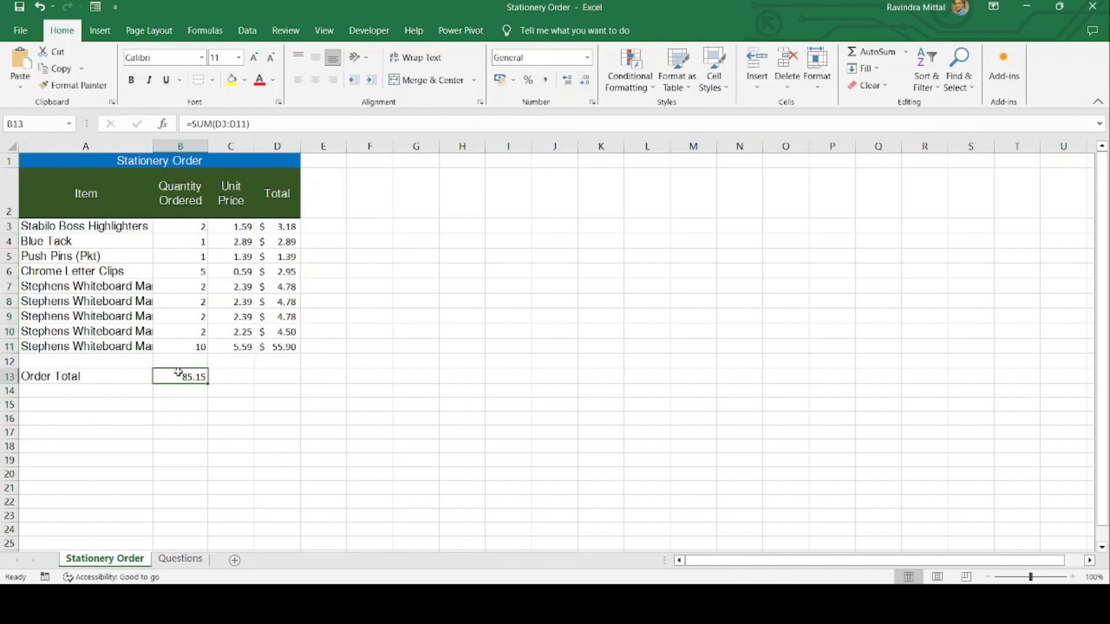
{"action": "left_click", "coordinate": [511, 85]}
{"action": "left_click", "coordinate": [332, 311]}
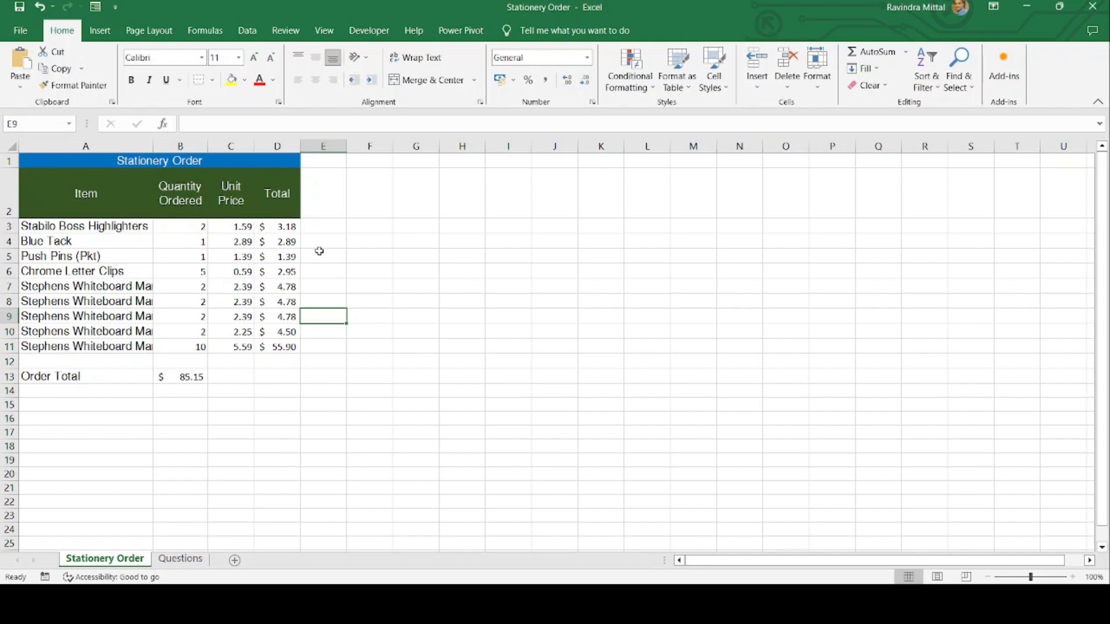
AutoFit the width of column A to its longest item name.
{"action": "left_click", "coordinate": [65, 283]}
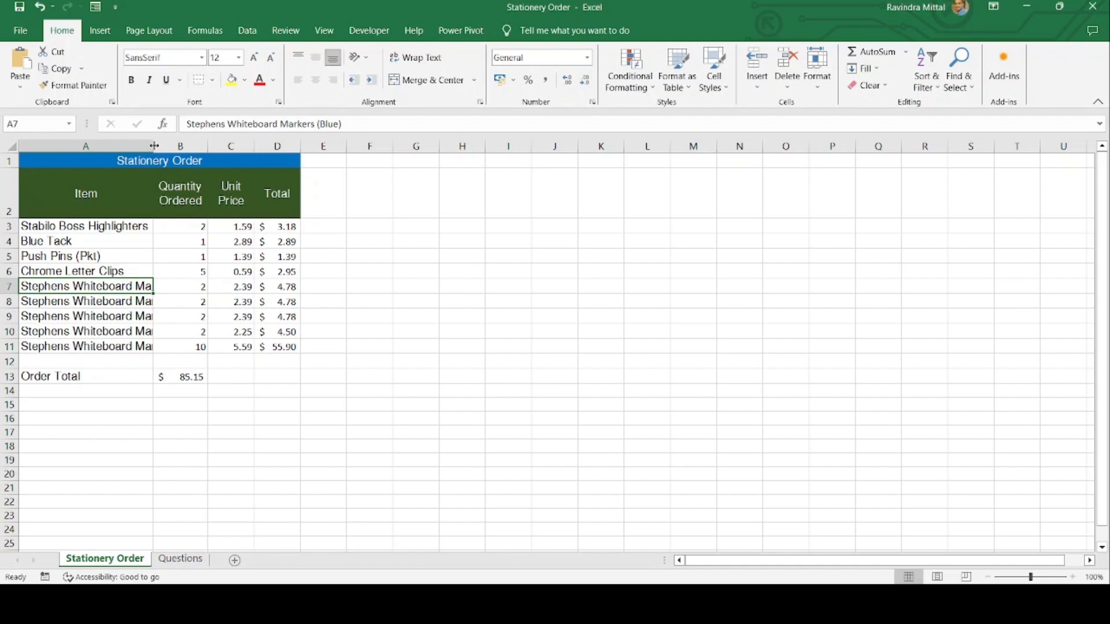
{"action": "double_click", "coordinate": [153, 146]}
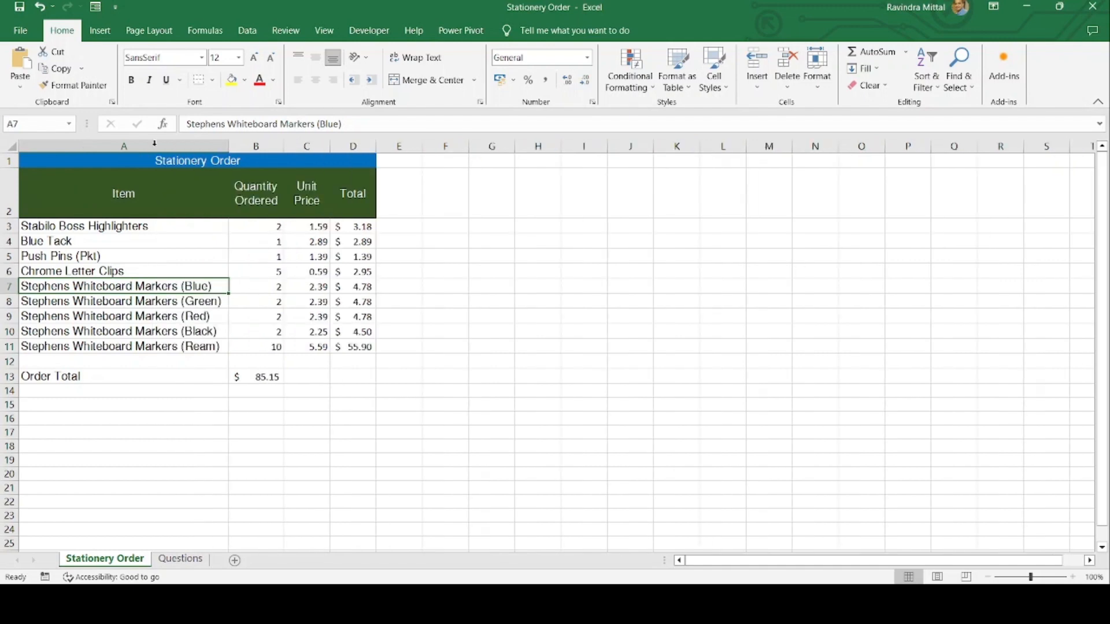
{"action": "left_click", "coordinate": [154, 392]}
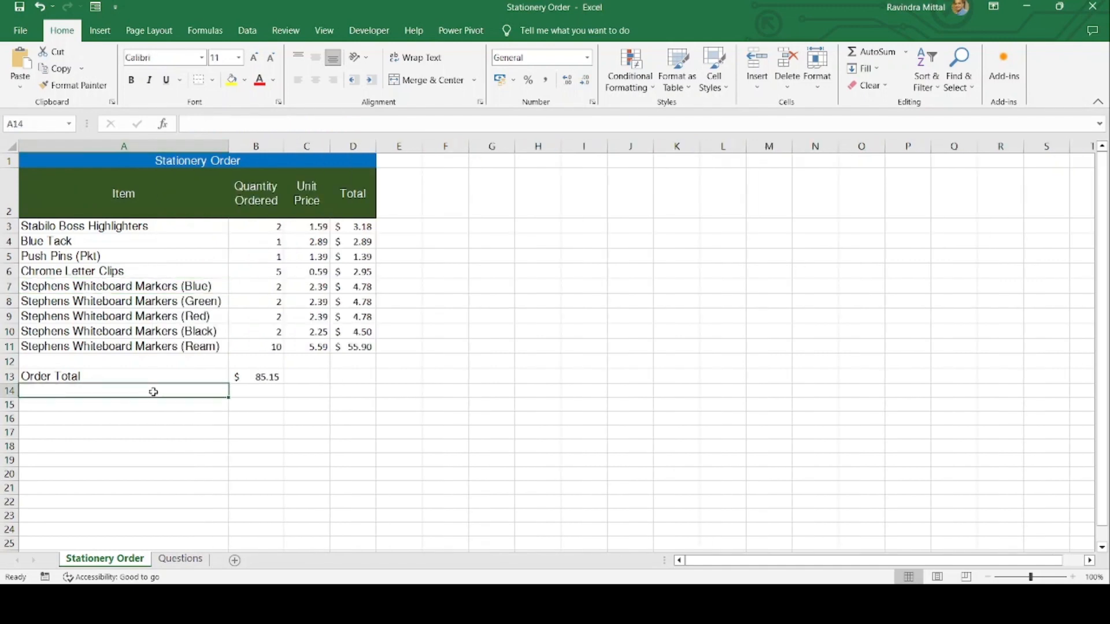